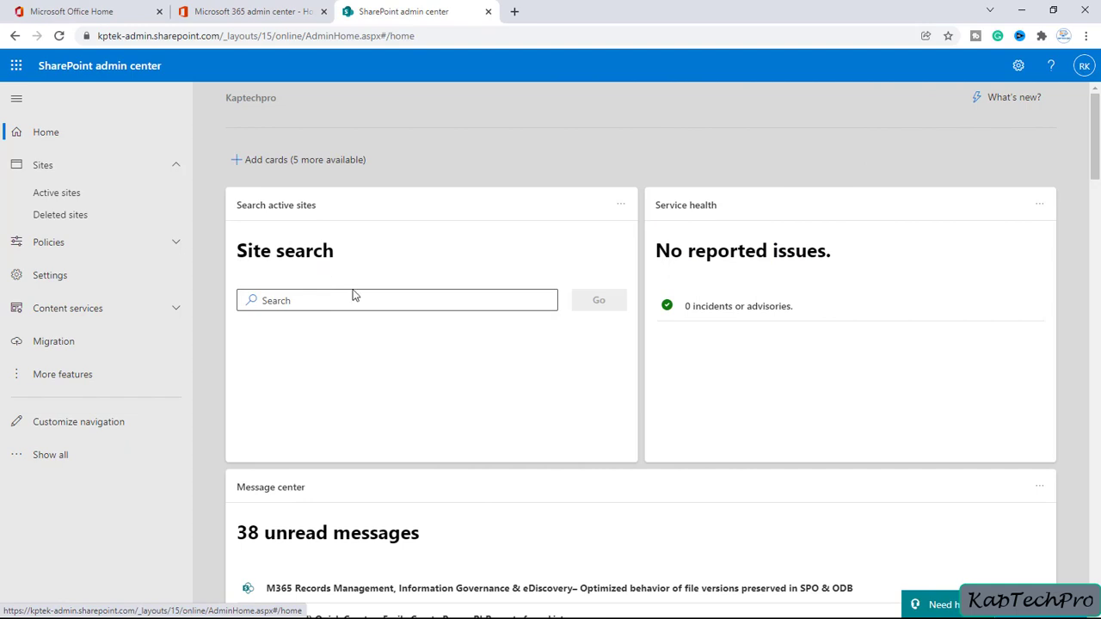
- Show the Active sites list in the SharePoint admin center, which includes the TEST site
{"action": "left_click", "coordinate": [72, 198]}
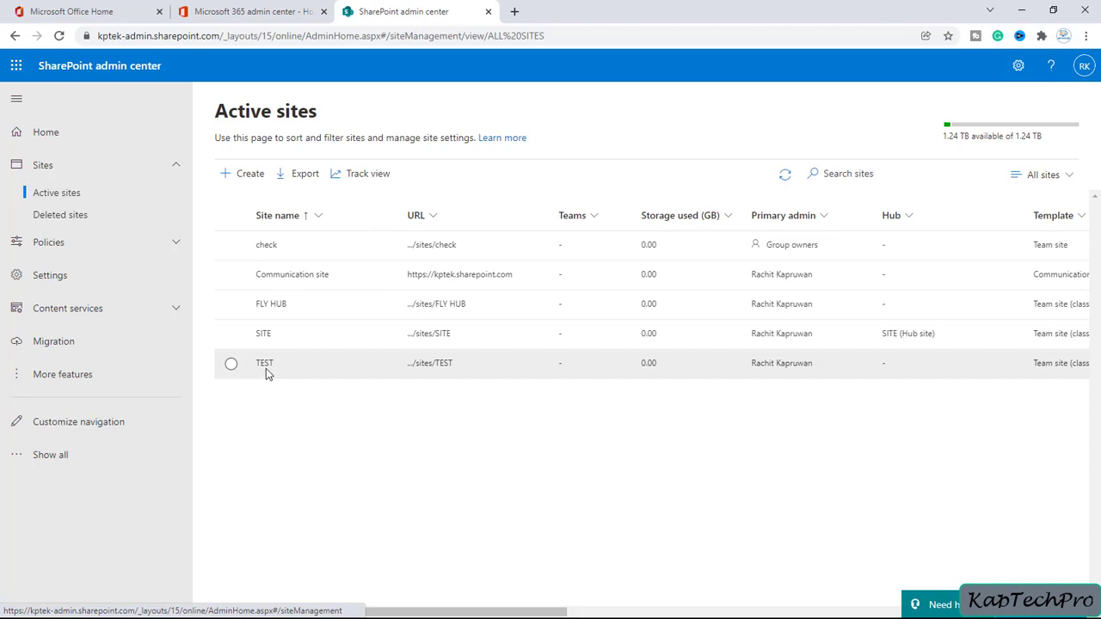
- Open the TEST site's home page in a new tab and bring up its Settings panel
{"action": "left_click", "coordinate": [434, 368]}
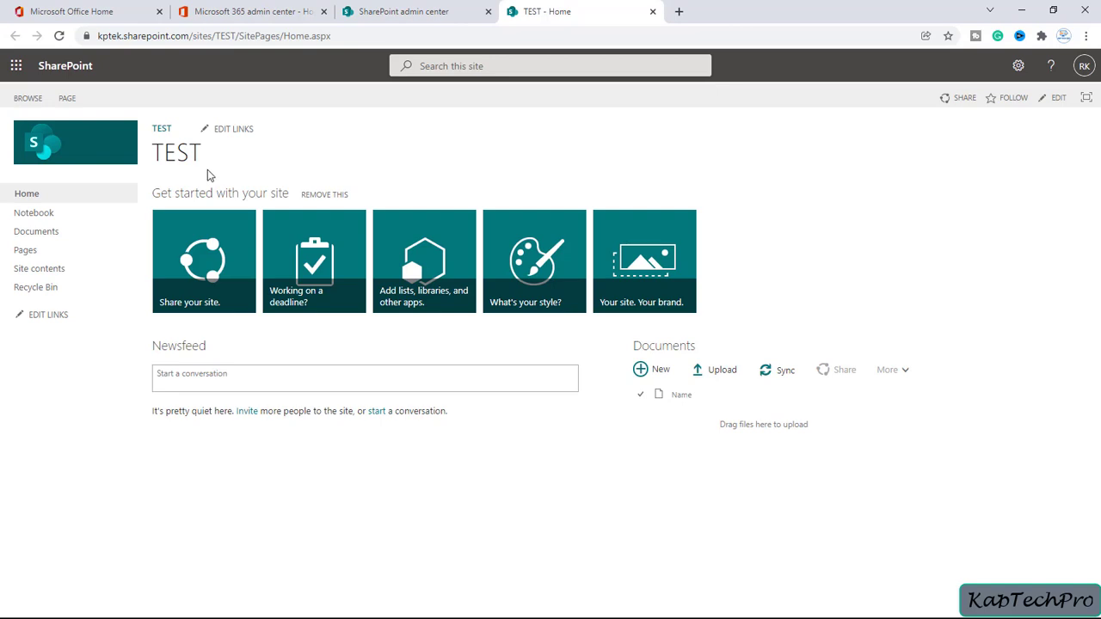
{"action": "left_click_drag", "start_coordinate": [158, 157], "coordinate": [199, 161]}
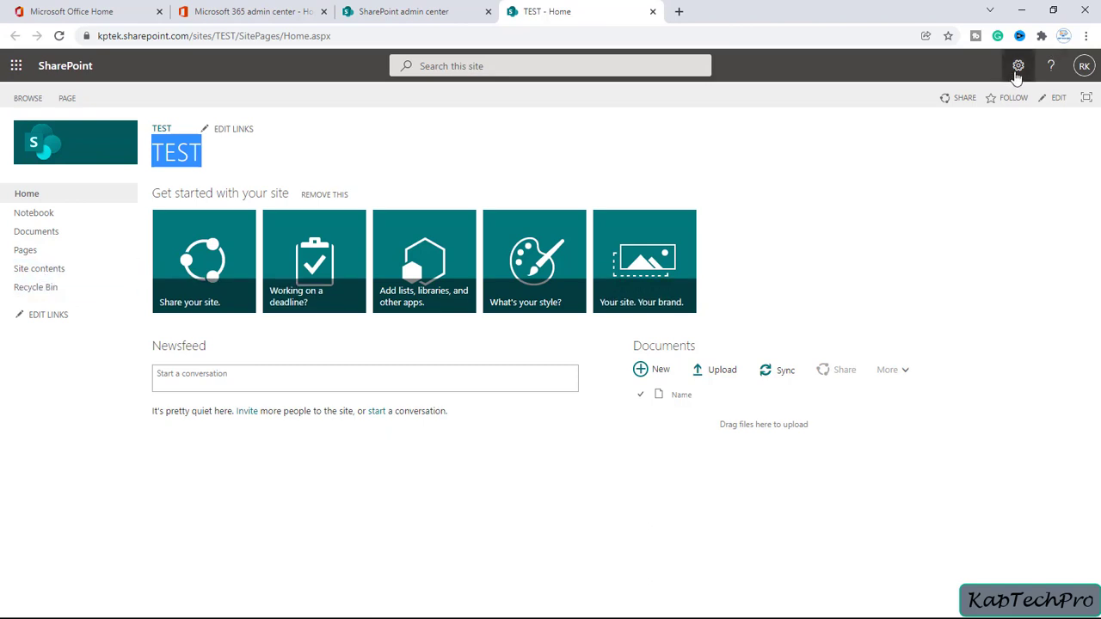
{"action": "left_click", "coordinate": [1018, 69]}
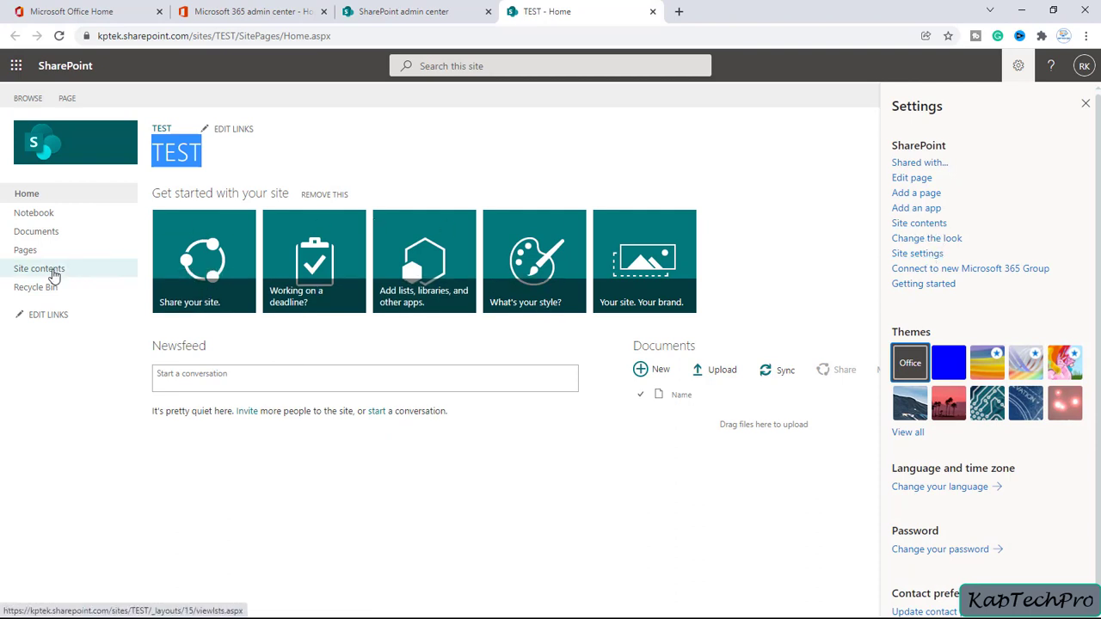
- From TEST's Site contents, start a new Subsite and look through the New SharePoint Site form
{"action": "left_click", "coordinate": [53, 273]}
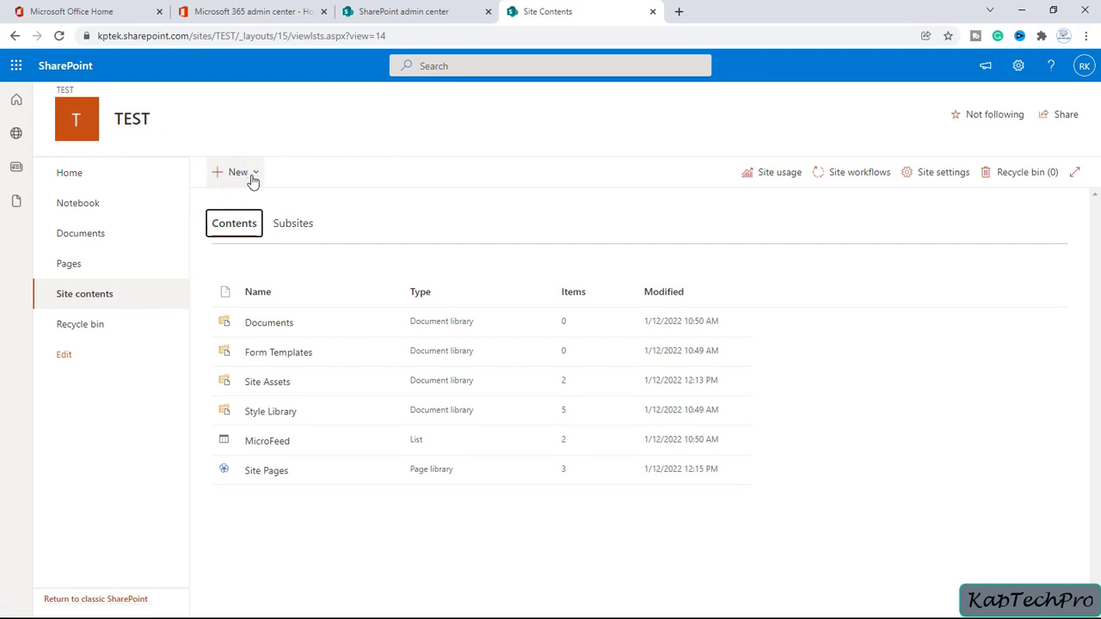
{"action": "left_click", "coordinate": [253, 176]}
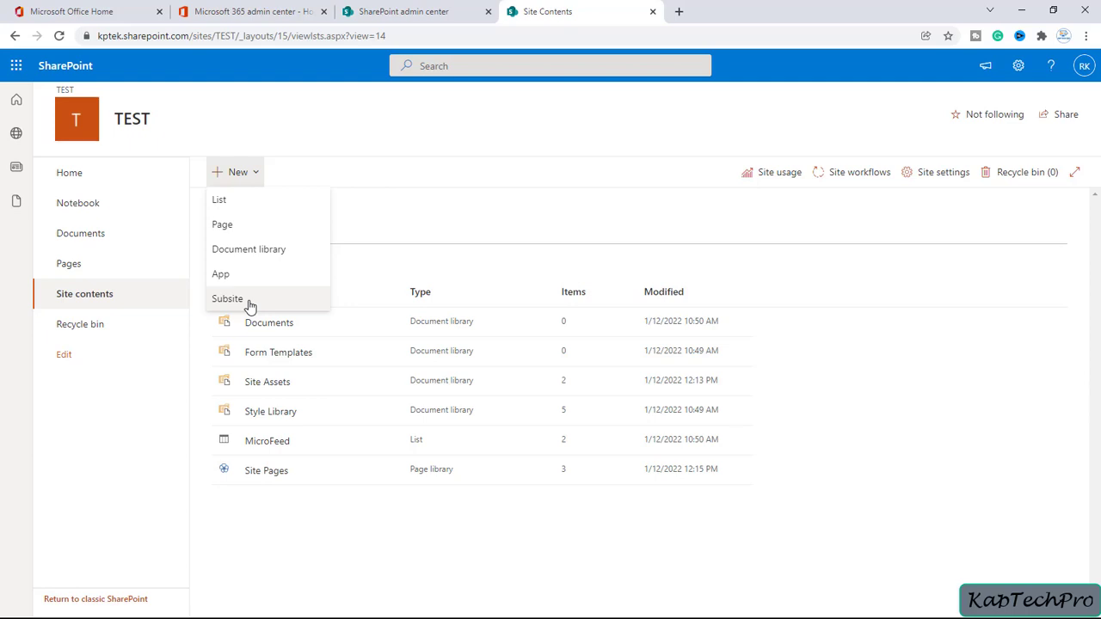
{"action": "left_click", "coordinate": [247, 303]}
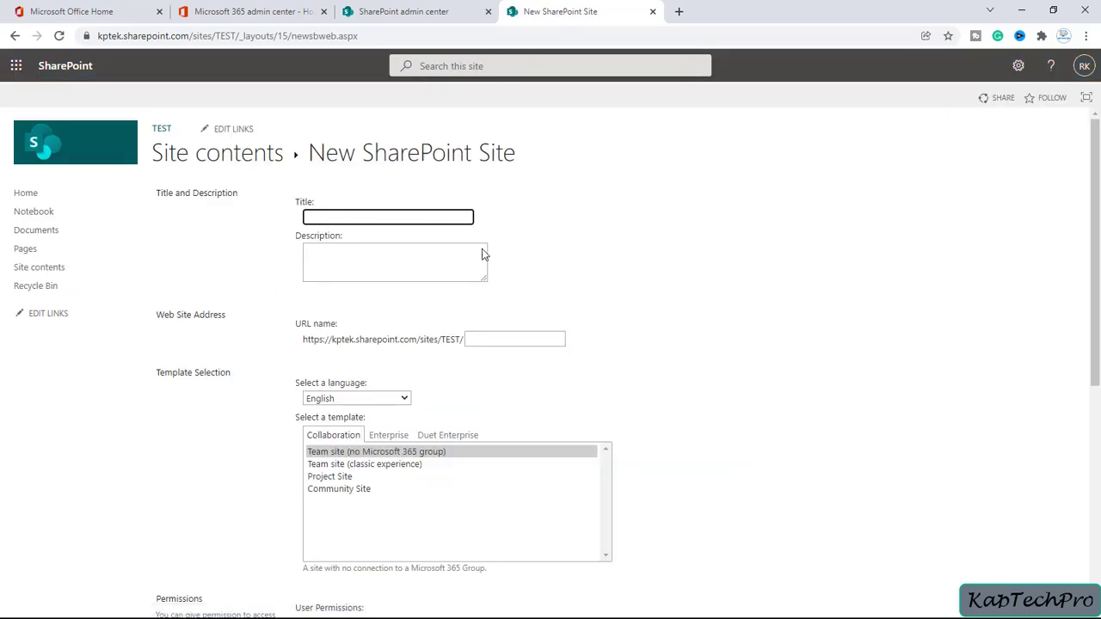
{"action": "scroll", "coordinate": [507, 318], "scroll_direction": "down", "scroll_amount": 1}
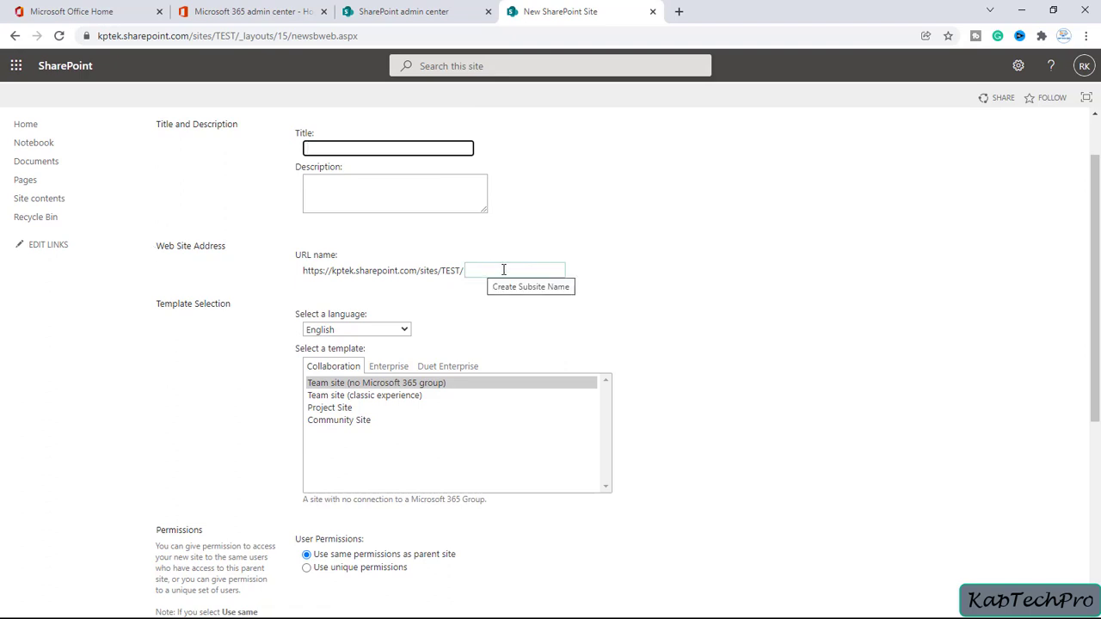
{"action": "scroll", "coordinate": [507, 284], "scroll_direction": "down", "scroll_amount": 2}
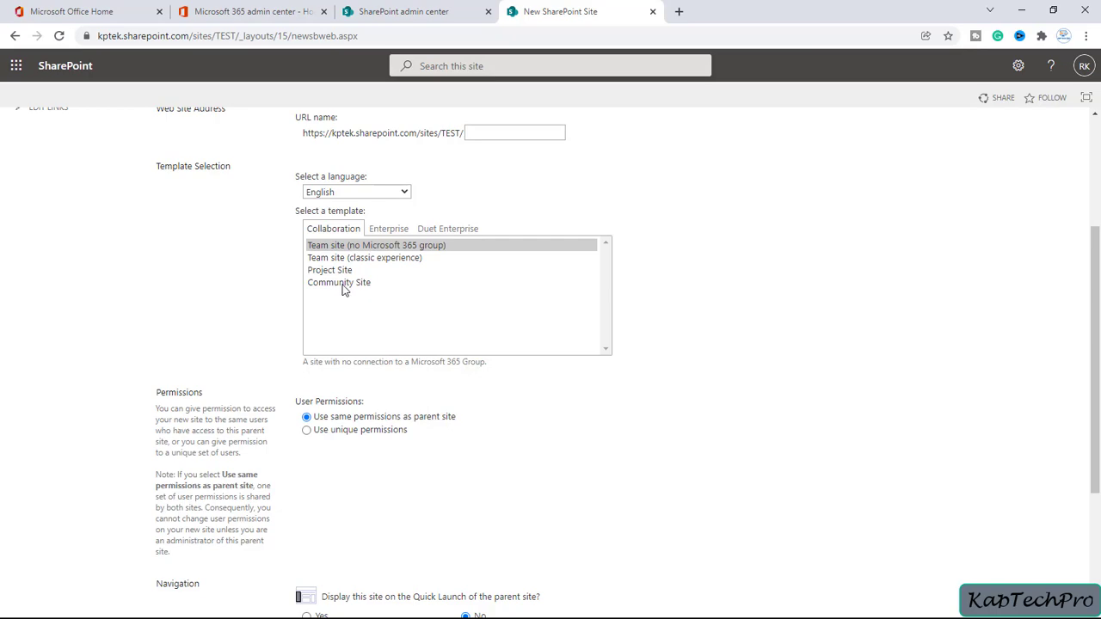
{"action": "scroll", "coordinate": [377, 427], "scroll_direction": "down", "scroll_amount": 3}
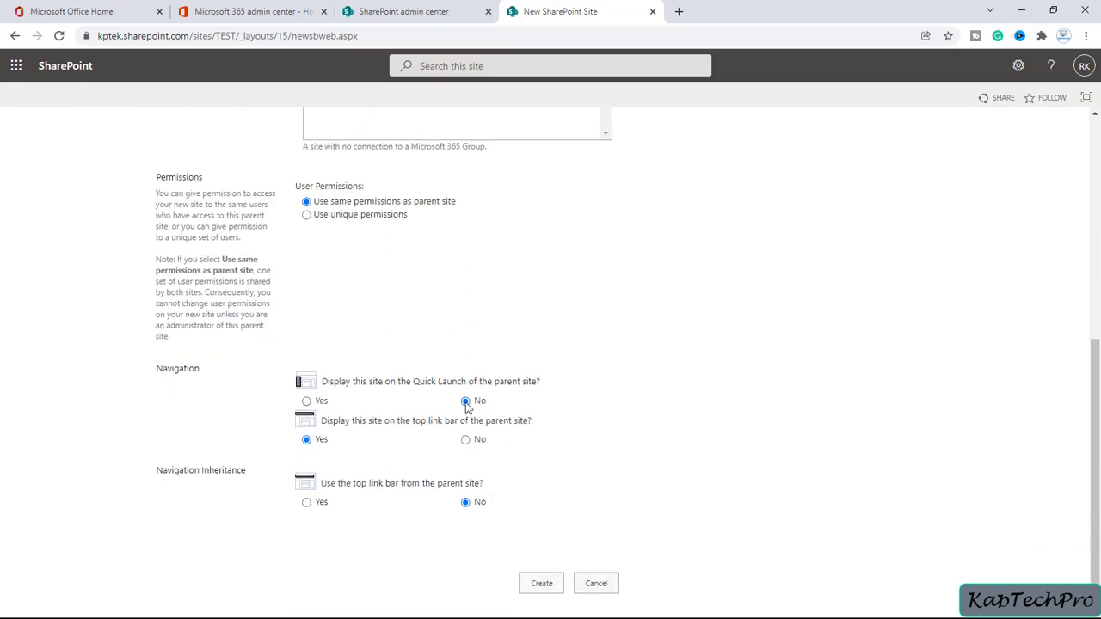
{"action": "scroll", "coordinate": [445, 453], "scroll_direction": "up", "scroll_amount": 5}
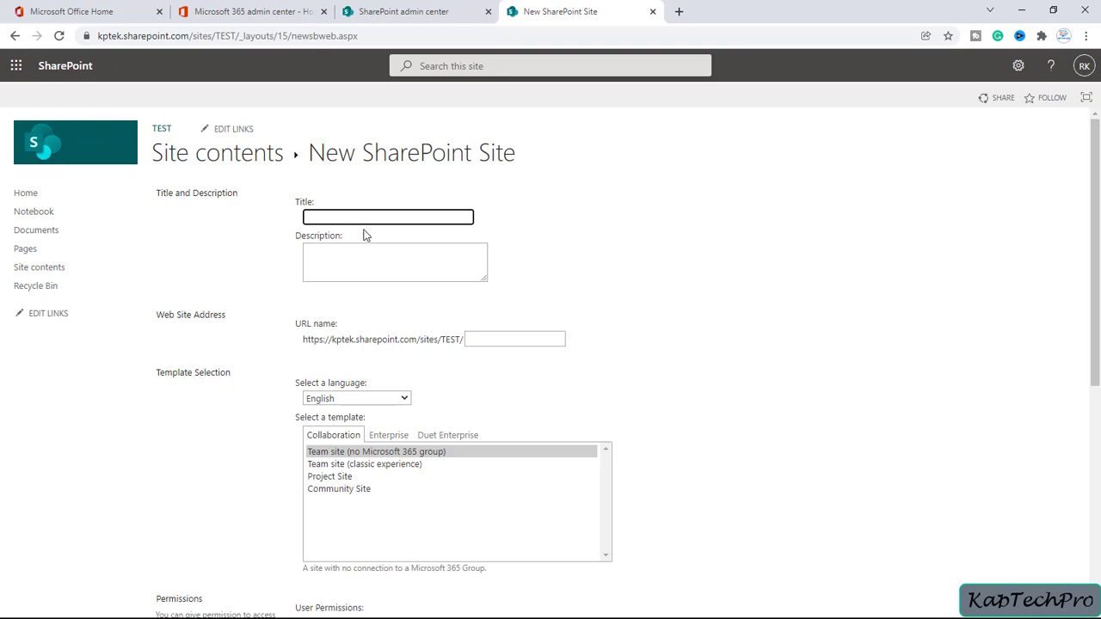
- Abandon the subsite form, return to TEST's home page and open 'Add lists, libraries, and other apps'
{"action": "left_click", "coordinate": [15, 35]}
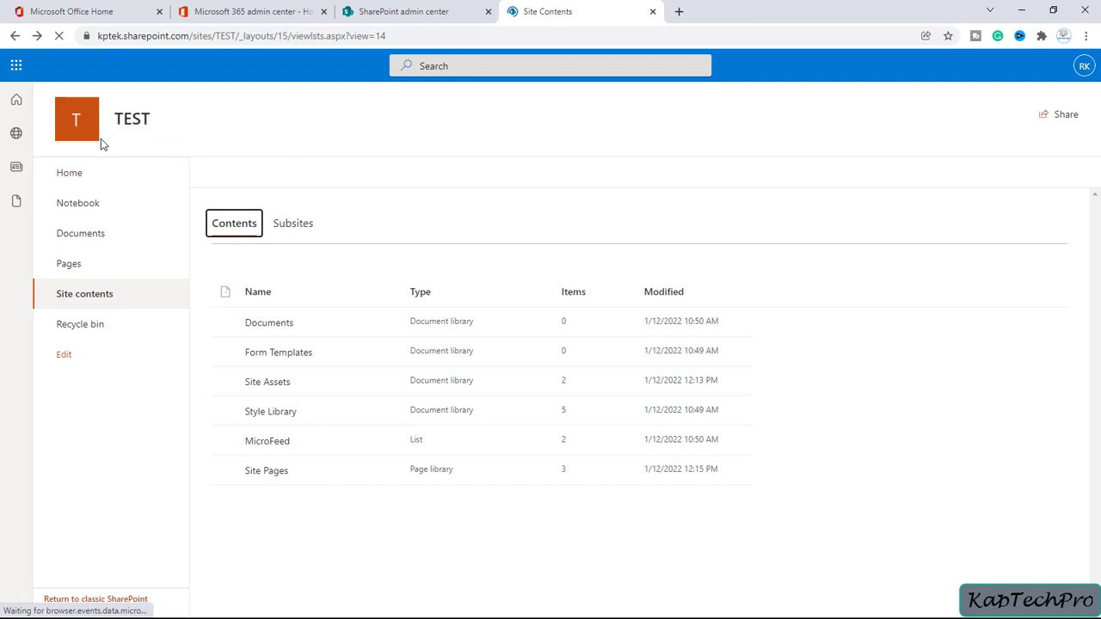
{"action": "left_click", "coordinate": [69, 181]}
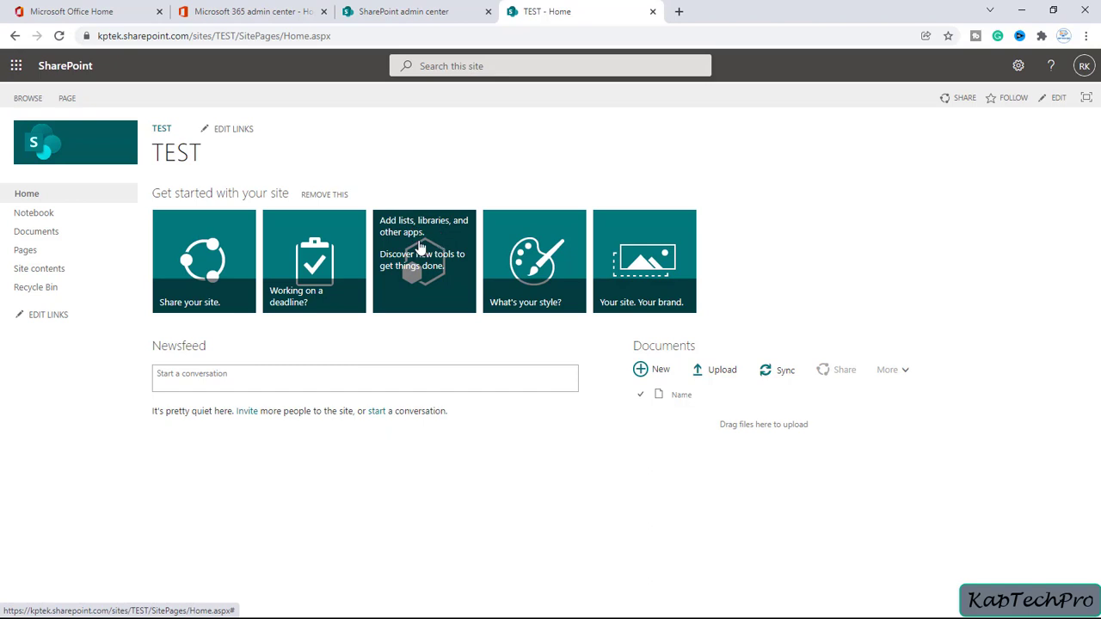
{"action": "left_click", "coordinate": [421, 247]}
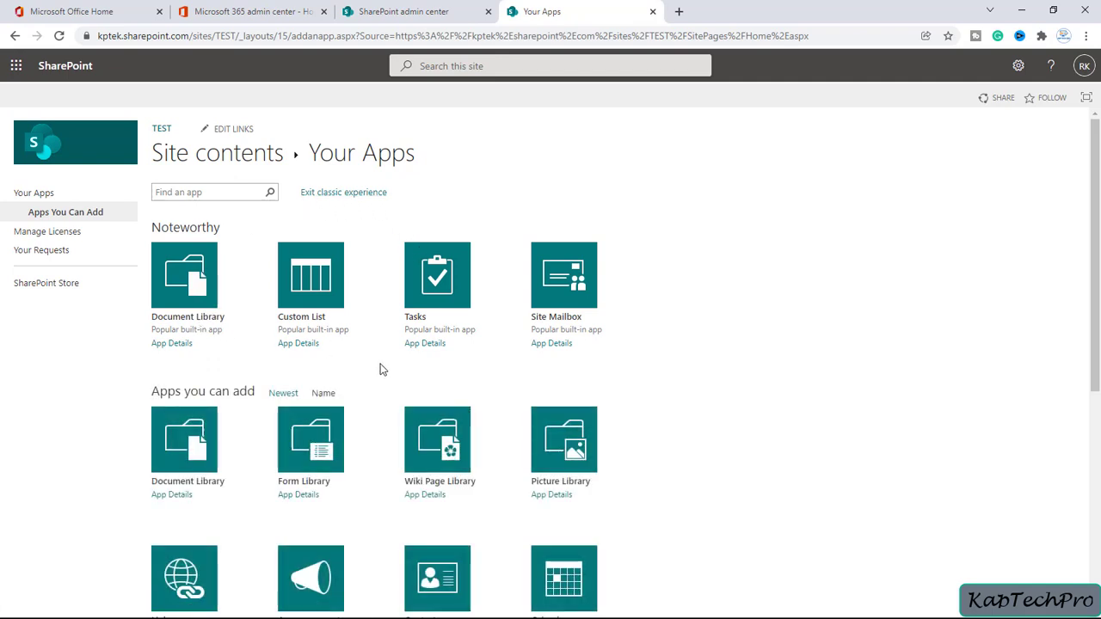
- Create a Document Library app named 'DOC LIBRARY' on the TEST site
{"action": "left_click", "coordinate": [174, 317]}
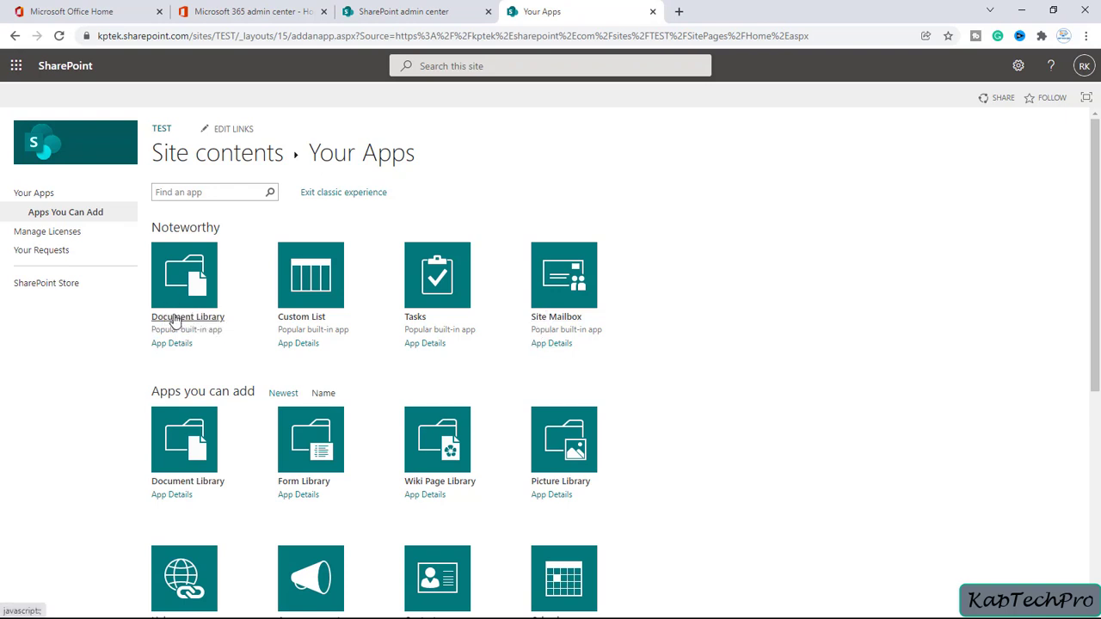
{"action": "left_click", "coordinate": [174, 317]}
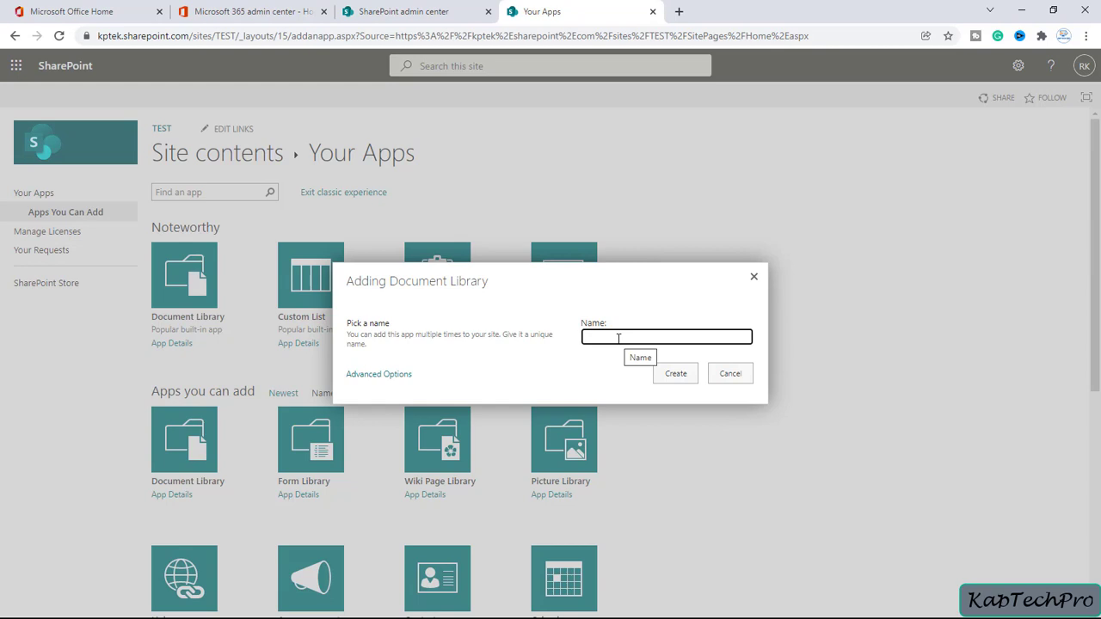
{"action": "type", "text": "DOC LIBRARY"}
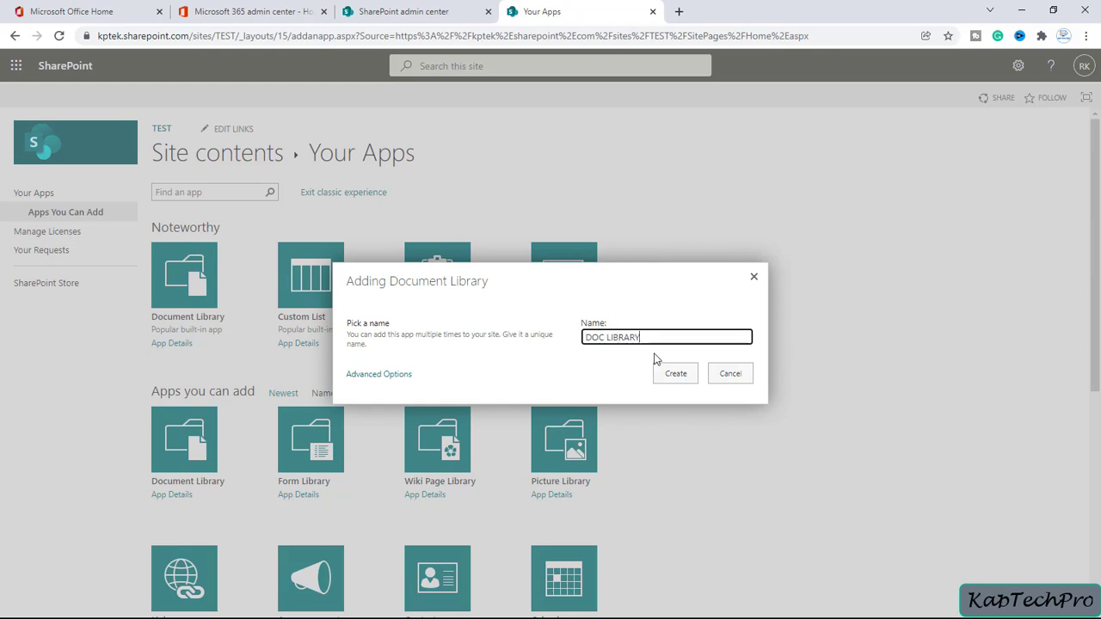
{"action": "left_click", "coordinate": [685, 376]}
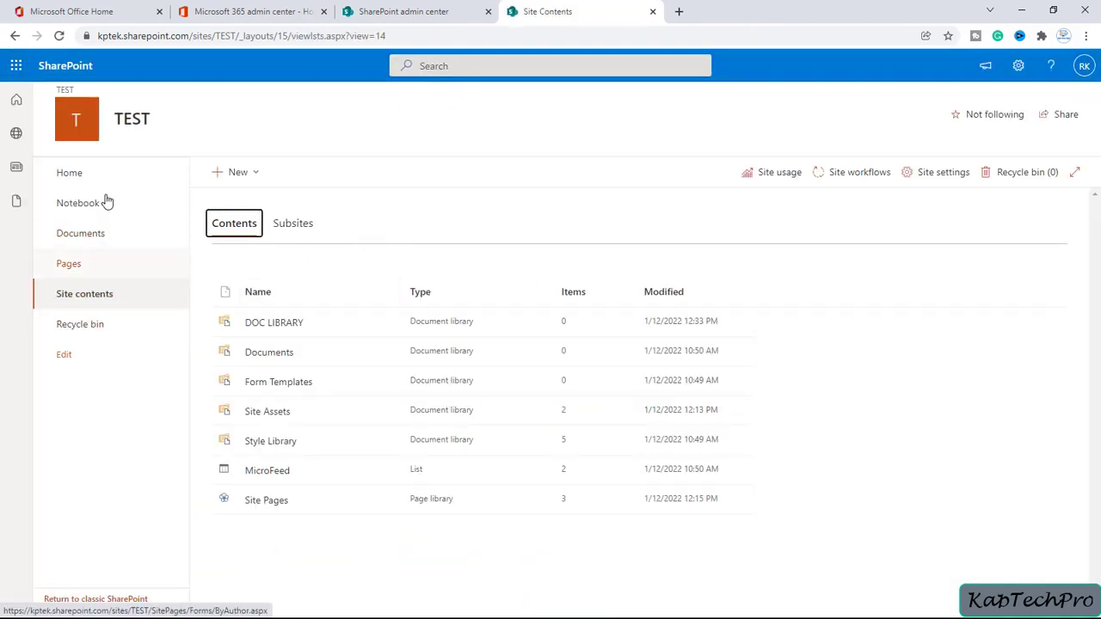
- Add a folder named 'DOC FOLDER' inside DOC LIBRARY and open it
{"action": "left_click", "coordinate": [275, 325]}
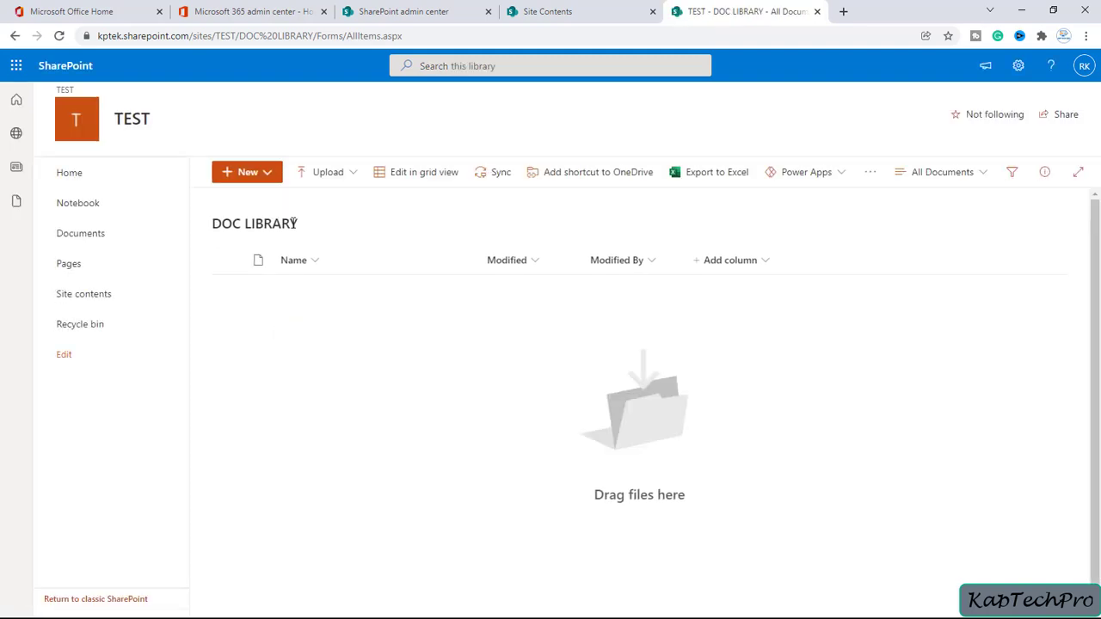
{"action": "left_click", "coordinate": [271, 177]}
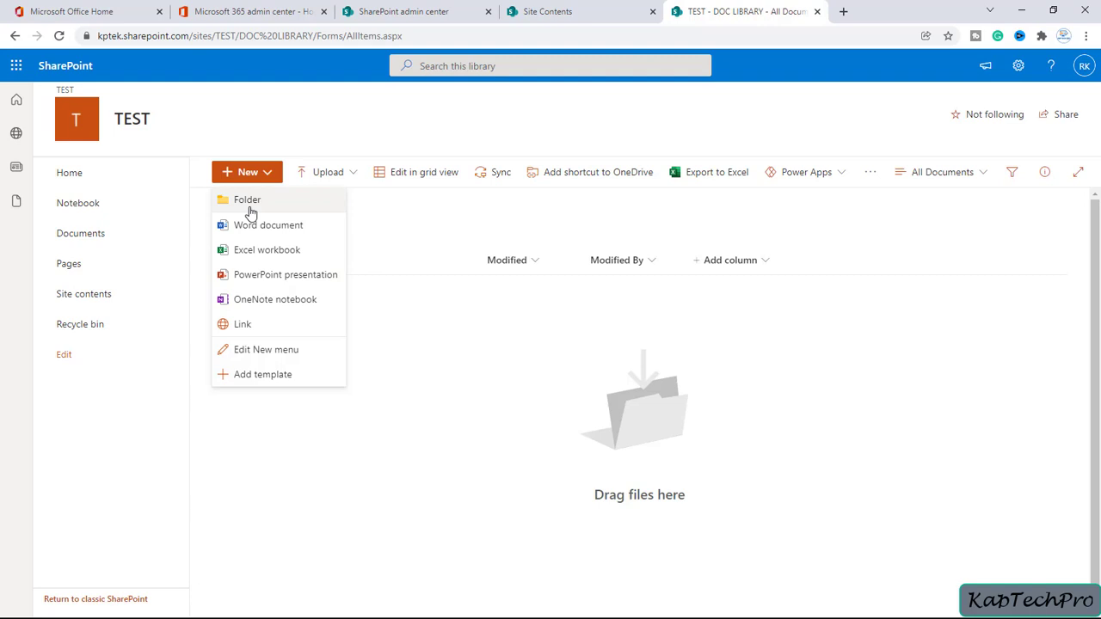
{"action": "left_click", "coordinate": [249, 203]}
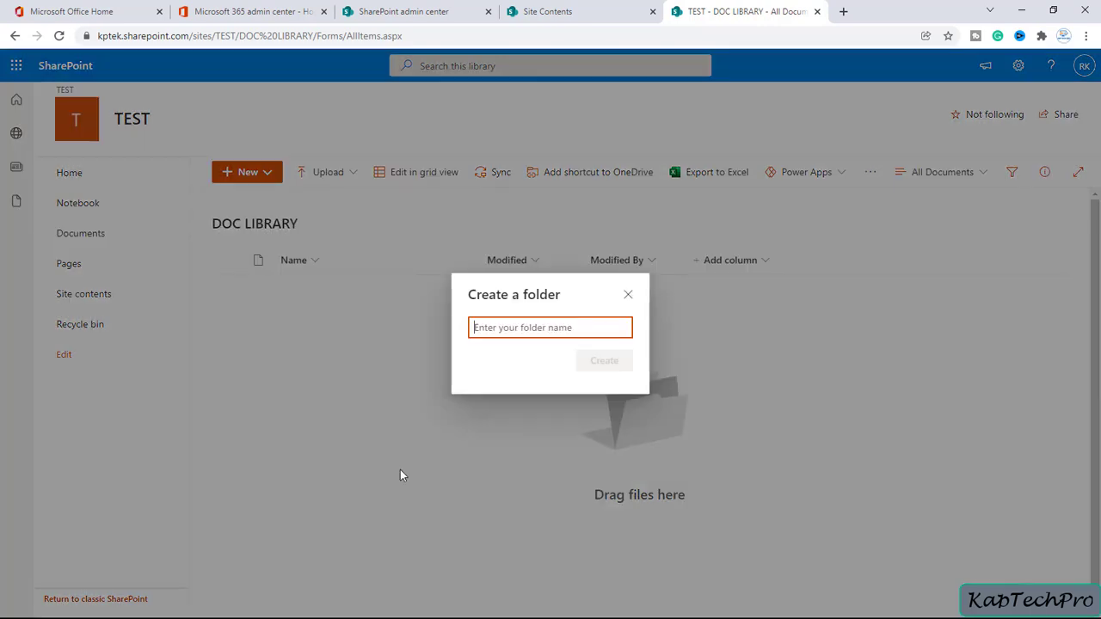
{"action": "type", "text": "DOC FOLDER"}
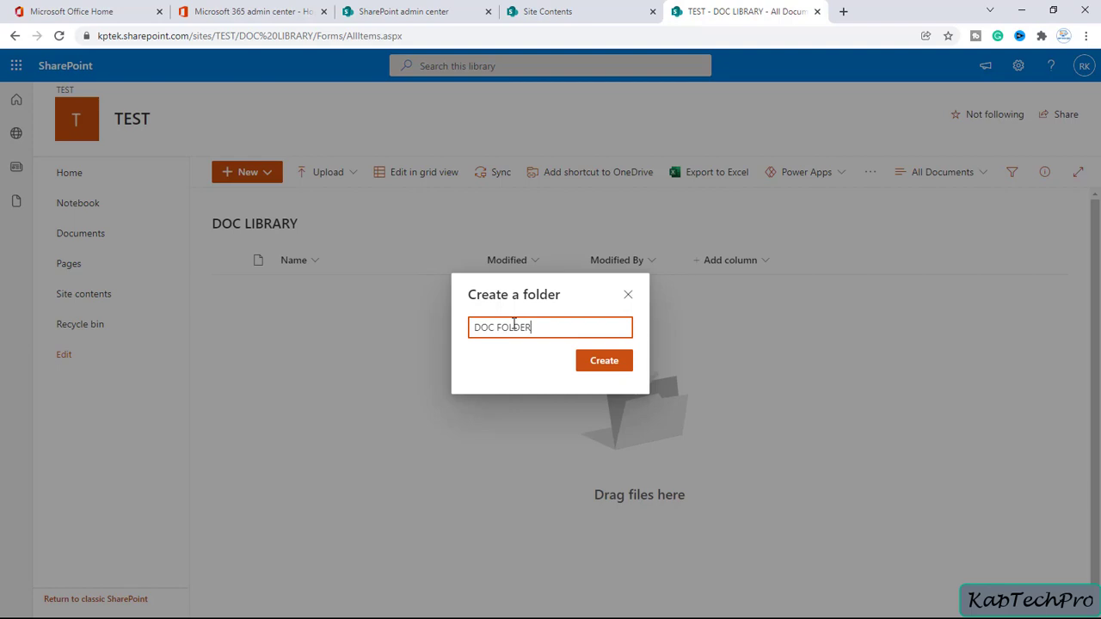
{"action": "left_click", "coordinate": [602, 361]}
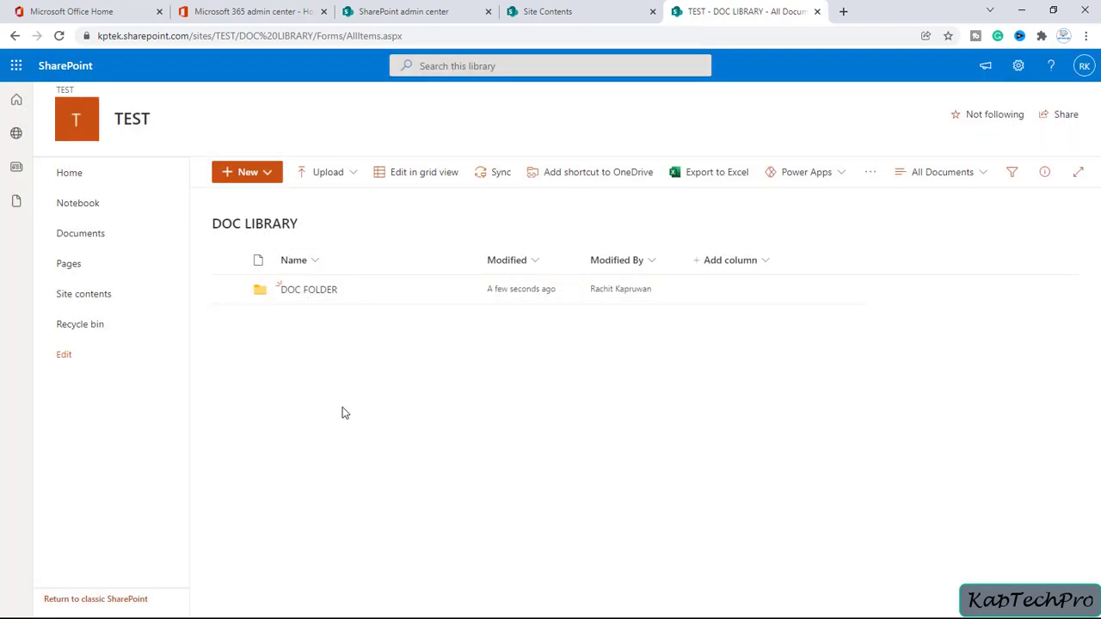
{"action": "left_click", "coordinate": [307, 293]}
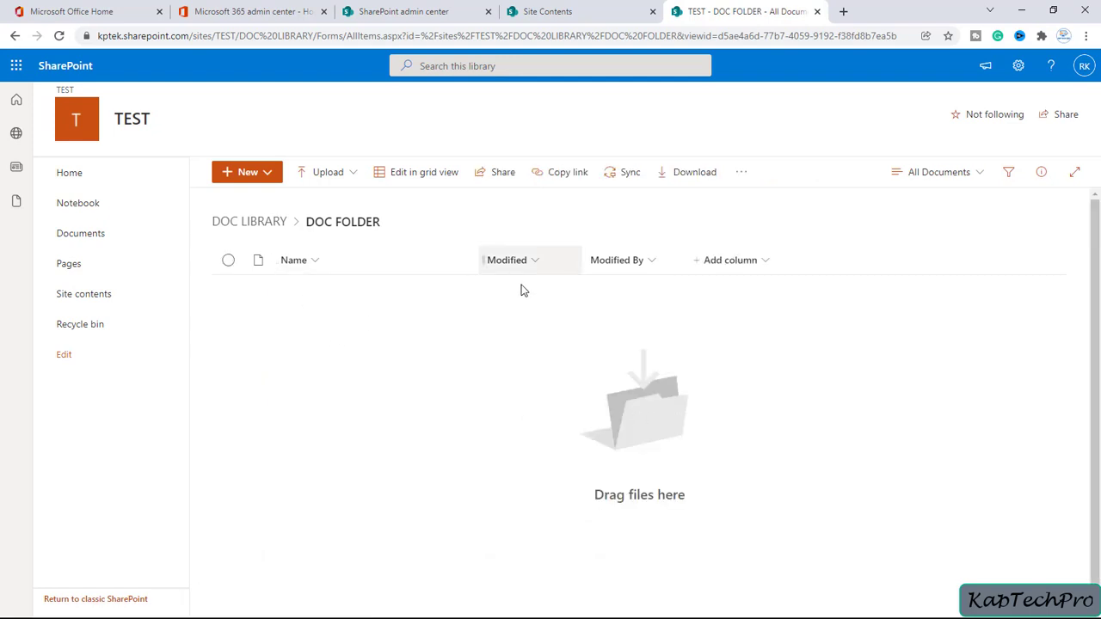
{"action": "left_click", "coordinate": [270, 173]}
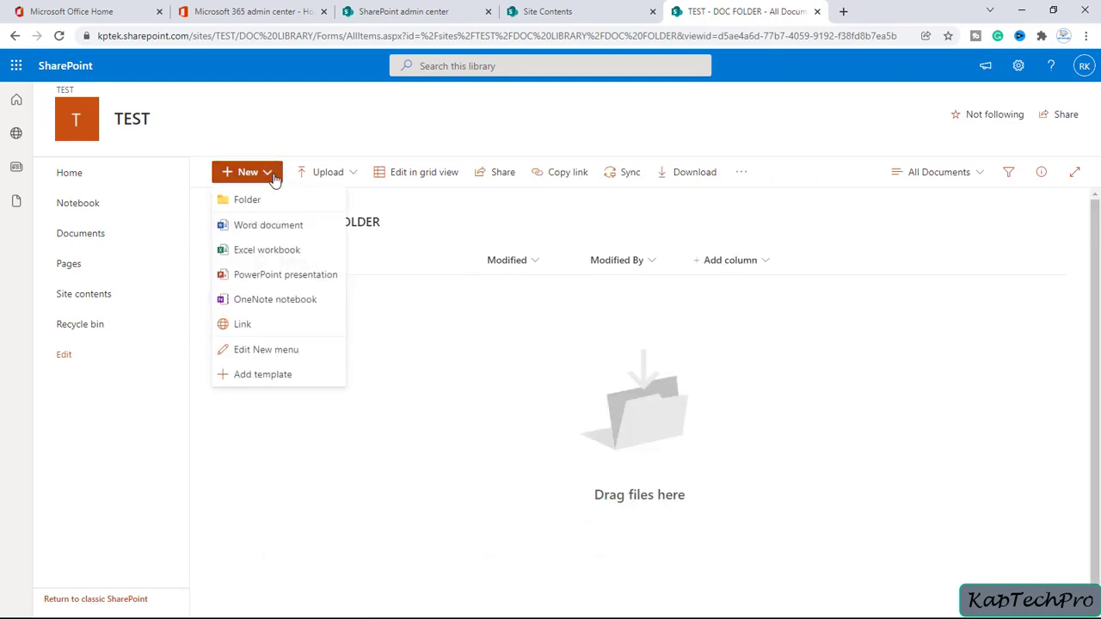
- Create Document.docx with 'Hi there' in DOC FOLDER, then go back to DOC LIBRARY's top level
{"action": "left_click", "coordinate": [271, 227]}
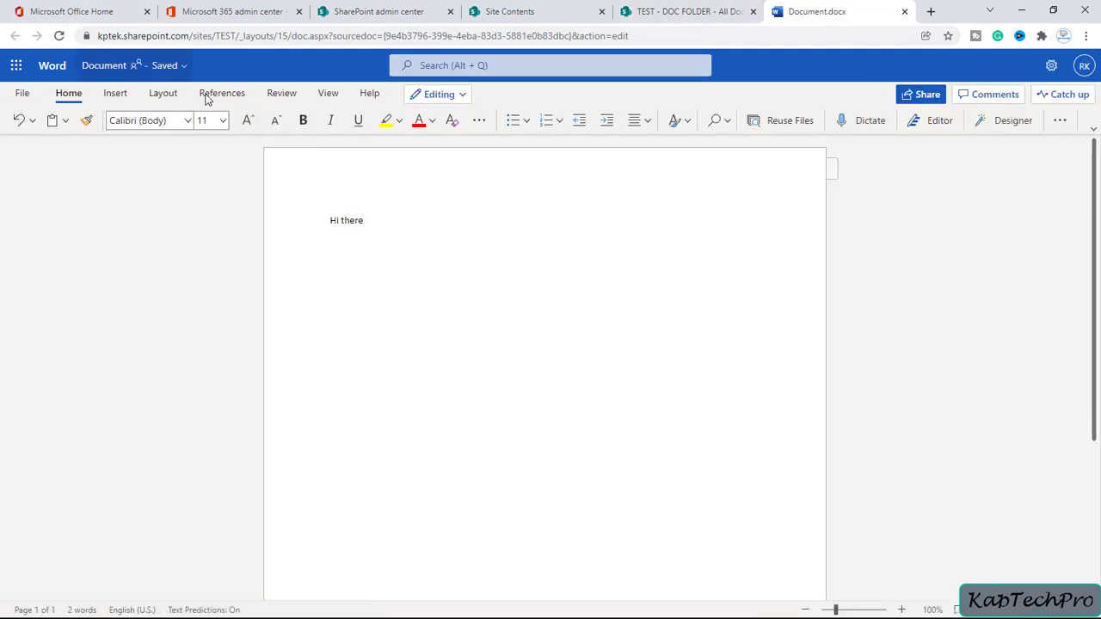
{"action": "left_click", "coordinate": [905, 12]}
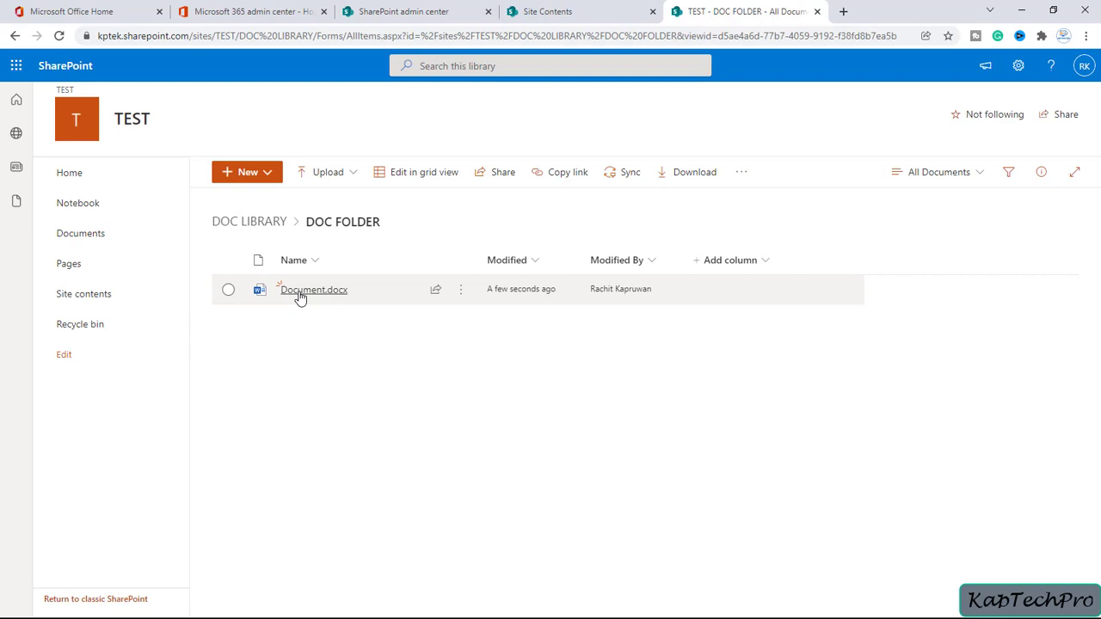
{"action": "mouse_move", "coordinate": [300, 297]}
{"action": "left_click", "coordinate": [249, 224]}
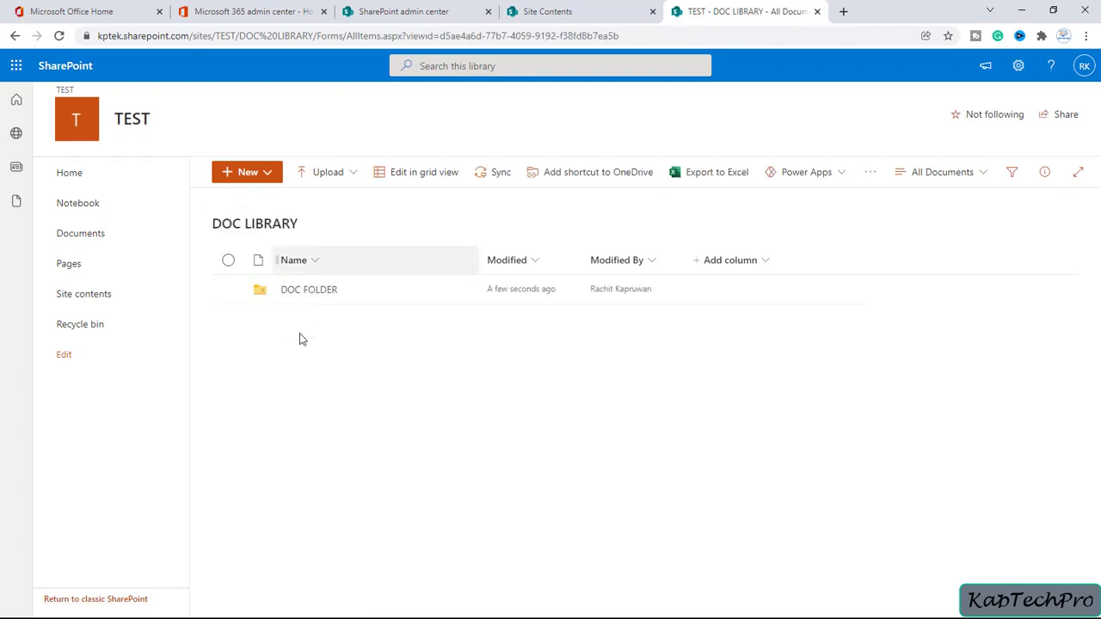
{"action": "left_click", "coordinate": [265, 172]}
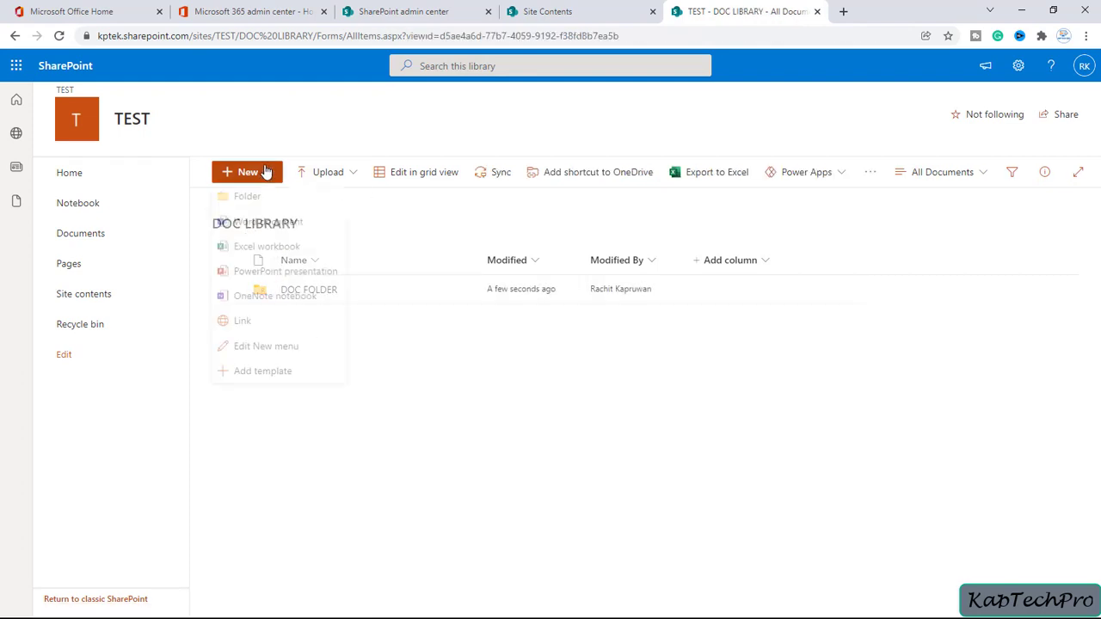
{"action": "left_click", "coordinate": [444, 444]}
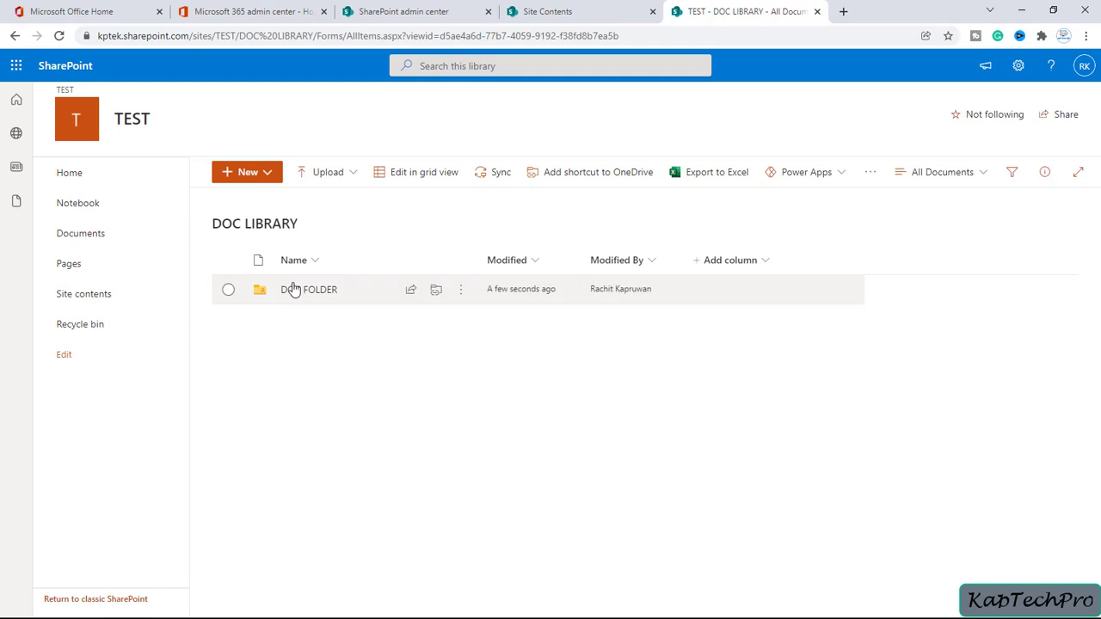